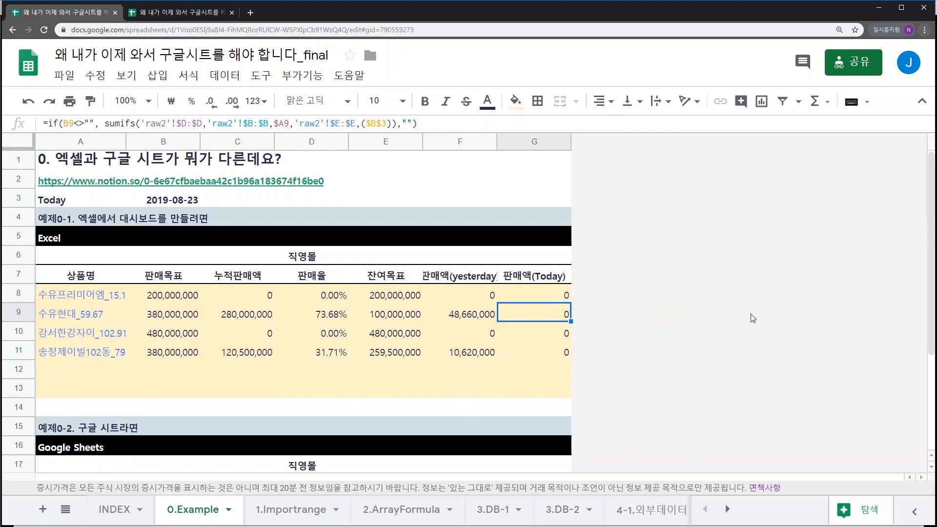
- Switch to the practice copy 왜 내가 이제 와서 구글시트를 해야 합니다_final_실습용 and open its 0.Example sheet
click(174, 19)
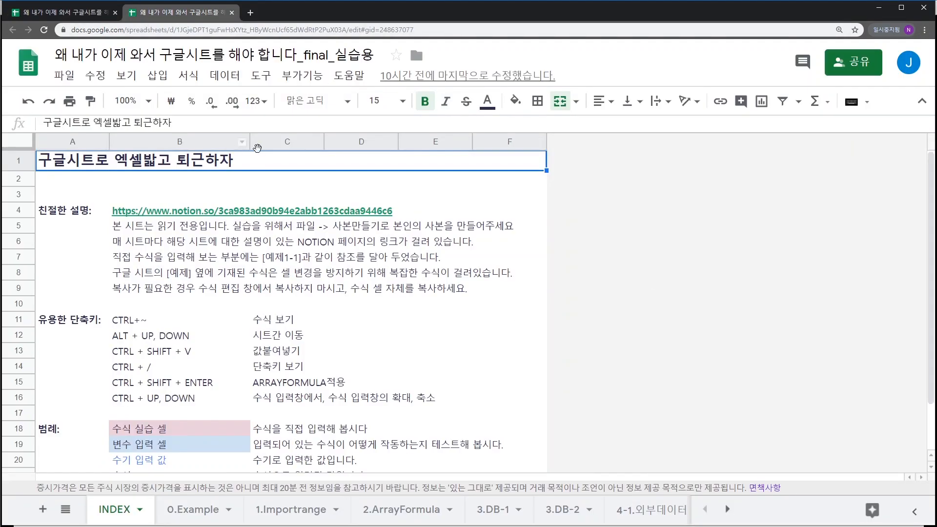
key(alt+Down)
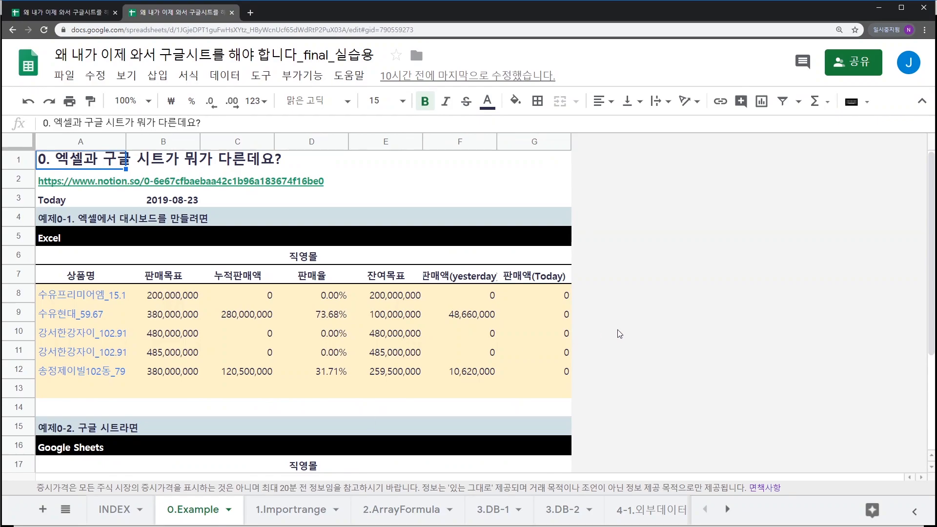
click(181, 254)
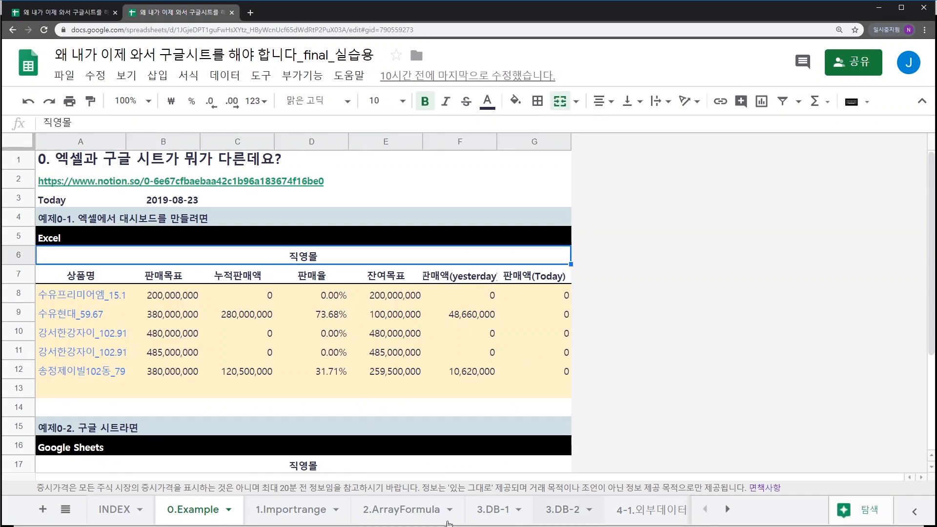
- Look through the raw1 and raw2 source data sheets and return to the 0.Example dashboard
click(727, 509)
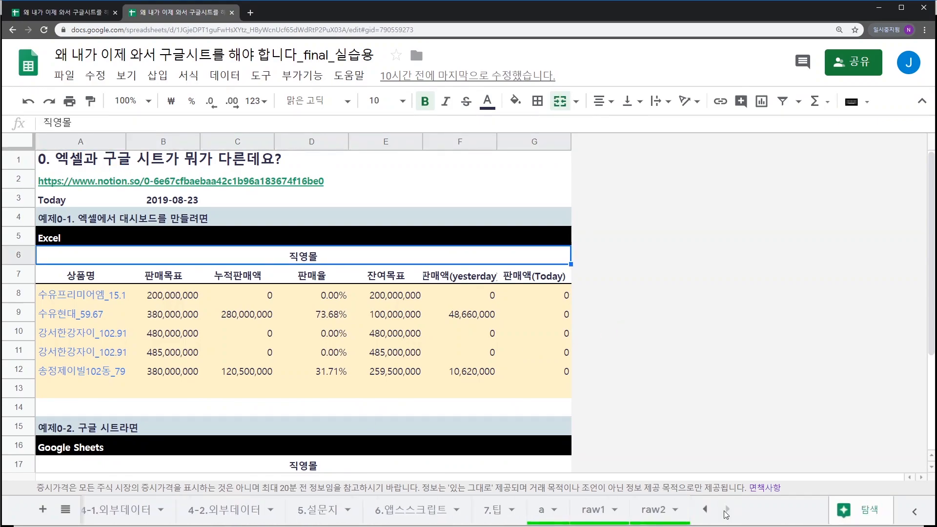
click(599, 511)
key(alt+Down)
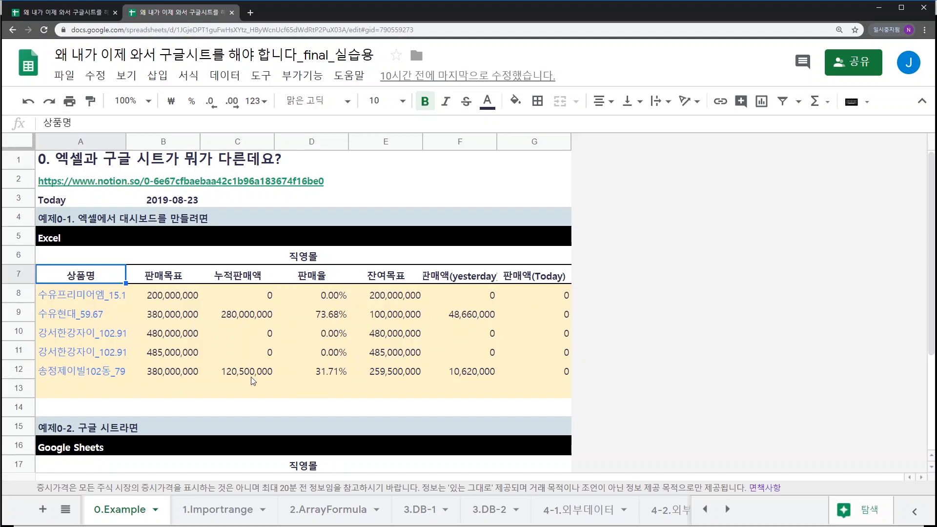
click(550, 389)
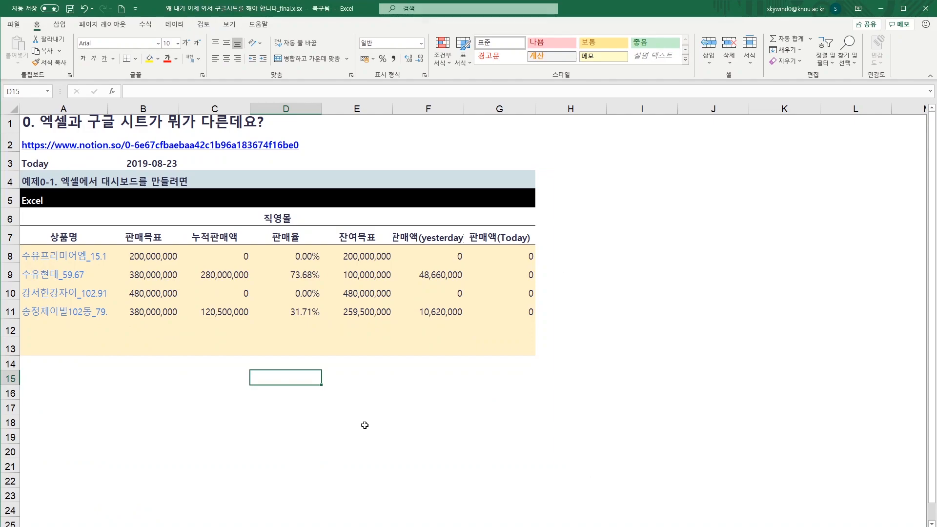
- Switch to the Excel version of the workbook and open its raw1 product data sheet
click(362, 425)
click(117, 375)
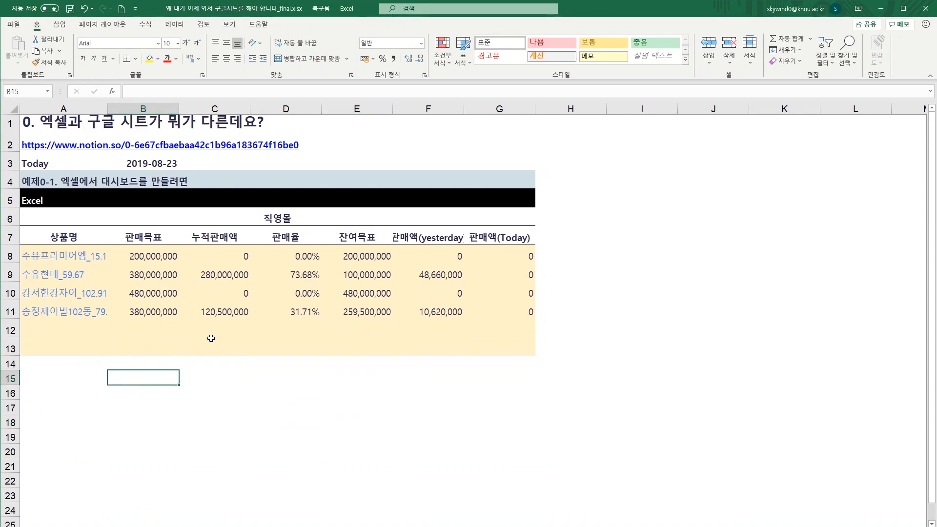
click(90, 526)
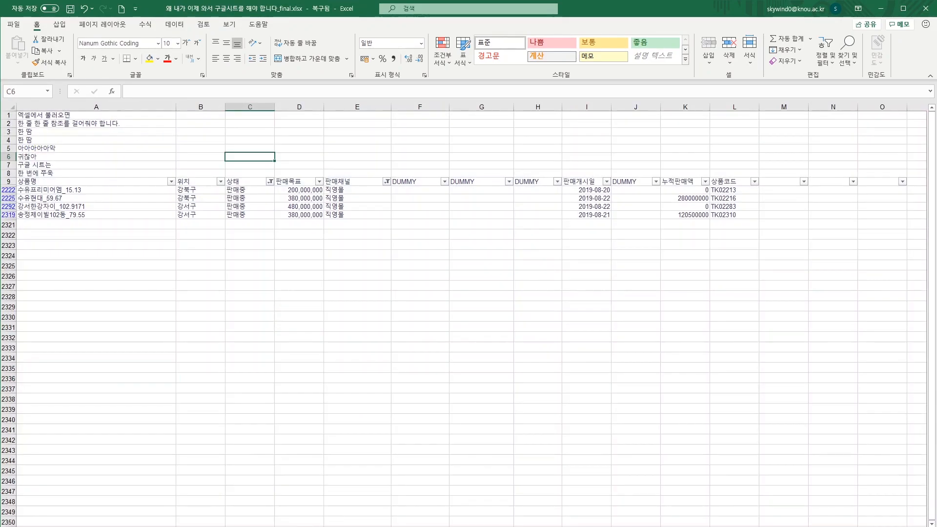
click(122, 525)
click(111, 190)
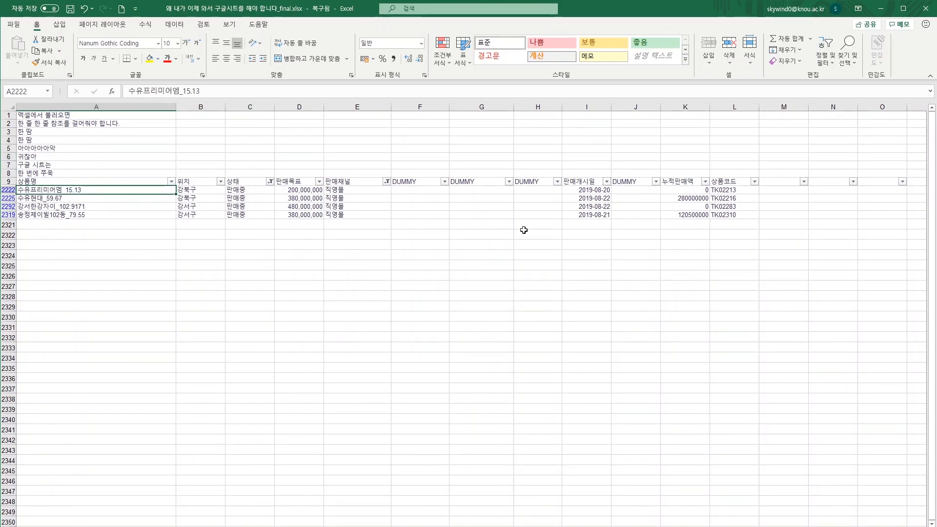
- Clear all filters from the product table whose headers are in row 9
click(9, 182)
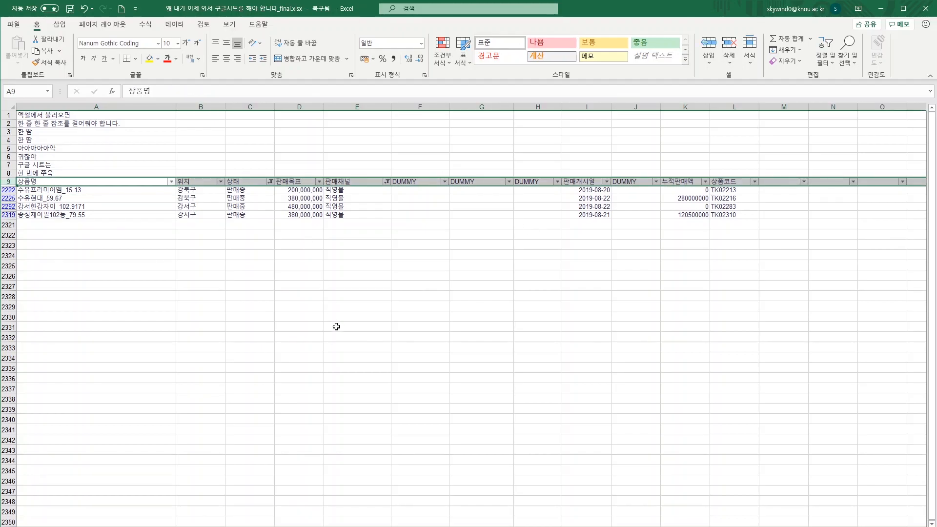
click(175, 25)
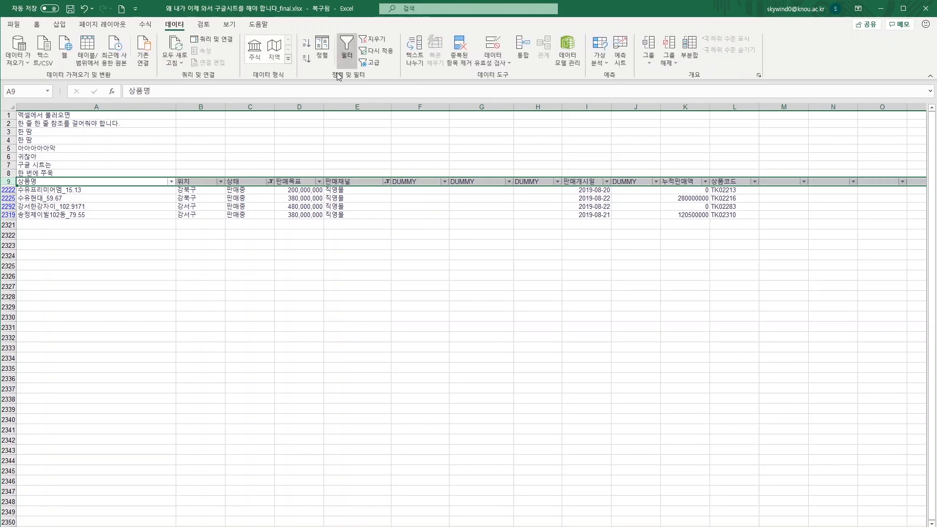
click(372, 39)
click(188, 258)
click(55, 215)
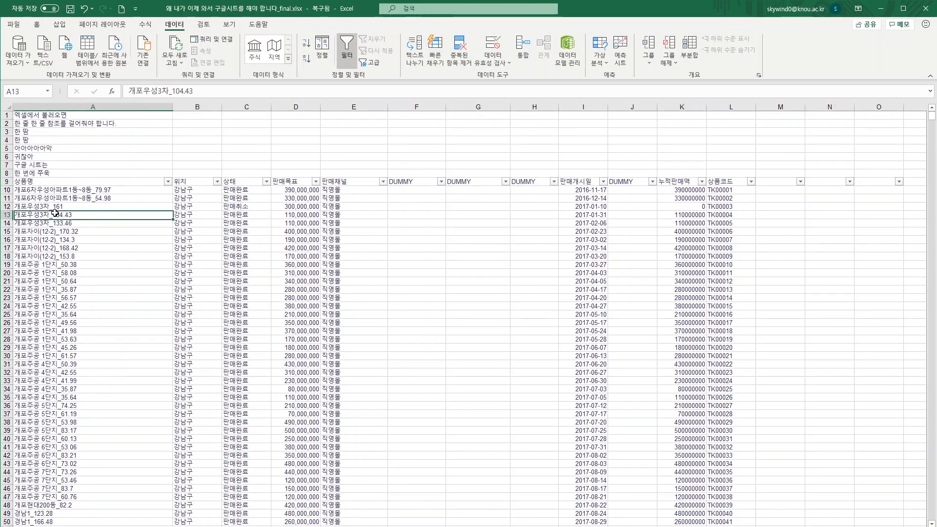
- Copy the entire raw1 data range and paste it back over the same cells
key(ctrl+a)
key(ctrl+c)
key(ctrl+v)
click(71, 247)
click(60, 198)
click(127, 182)
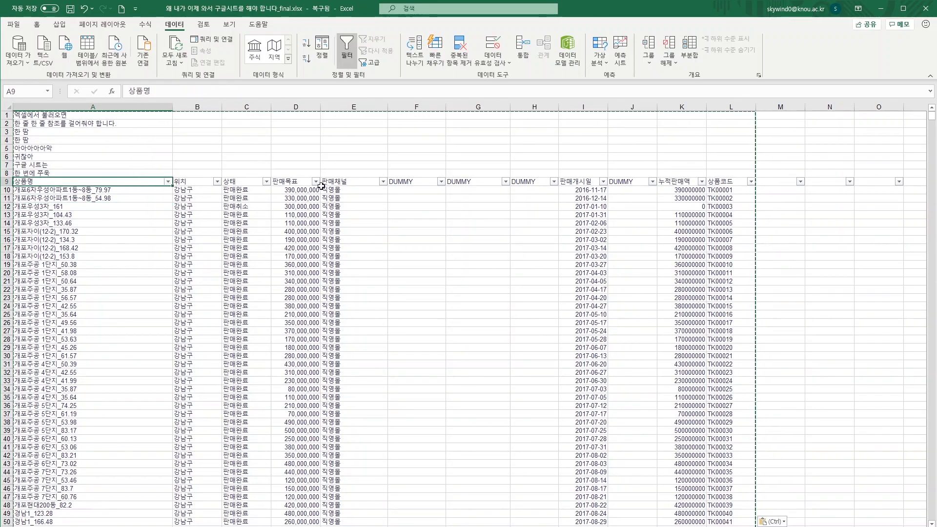
- Filter the 상태 column to show only 판매중 products
click(316, 182)
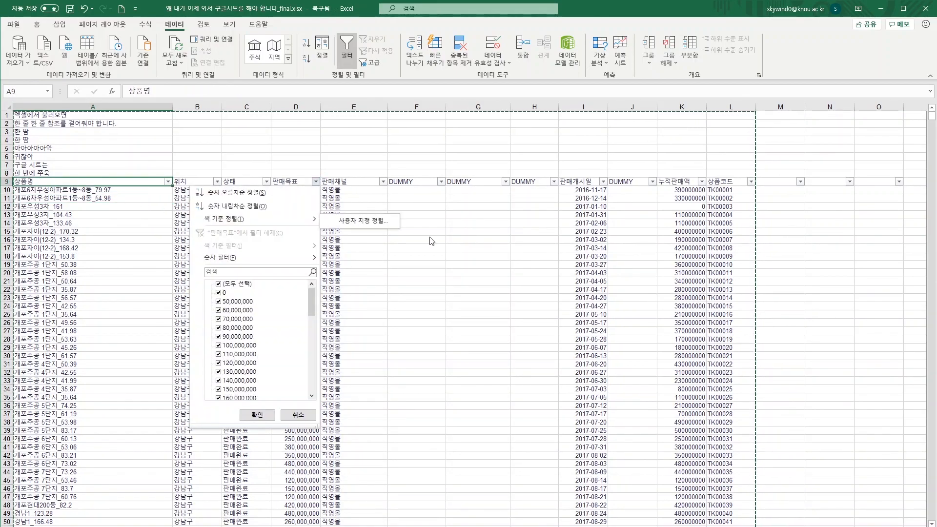
click(316, 182)
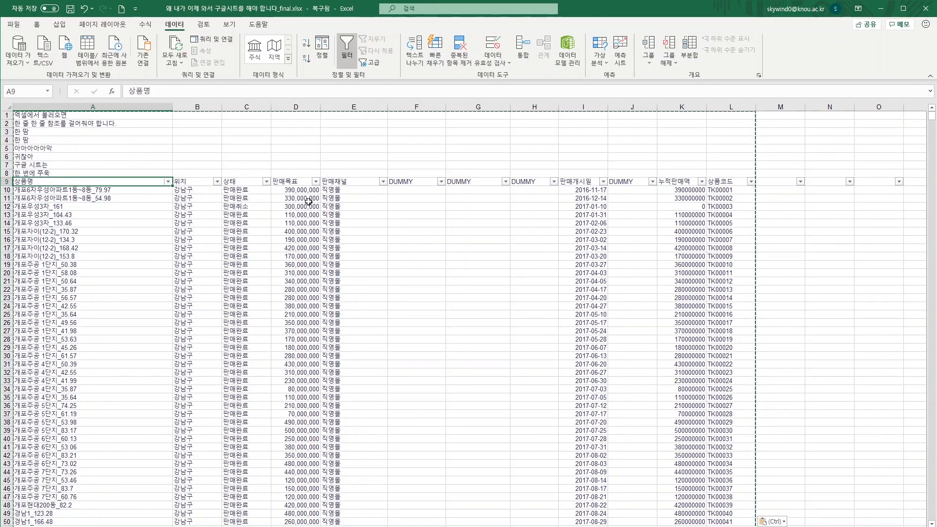
click(266, 182)
click(188, 283)
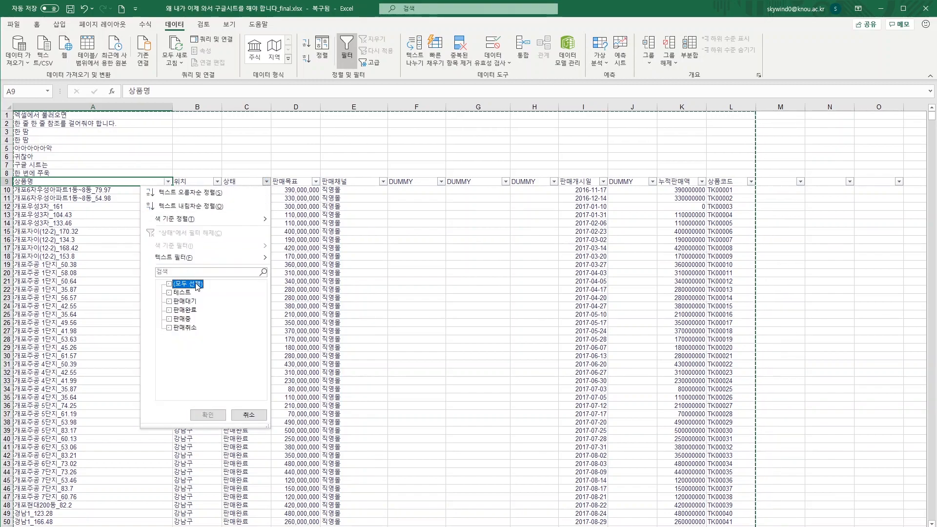
click(180, 318)
click(207, 414)
click(192, 198)
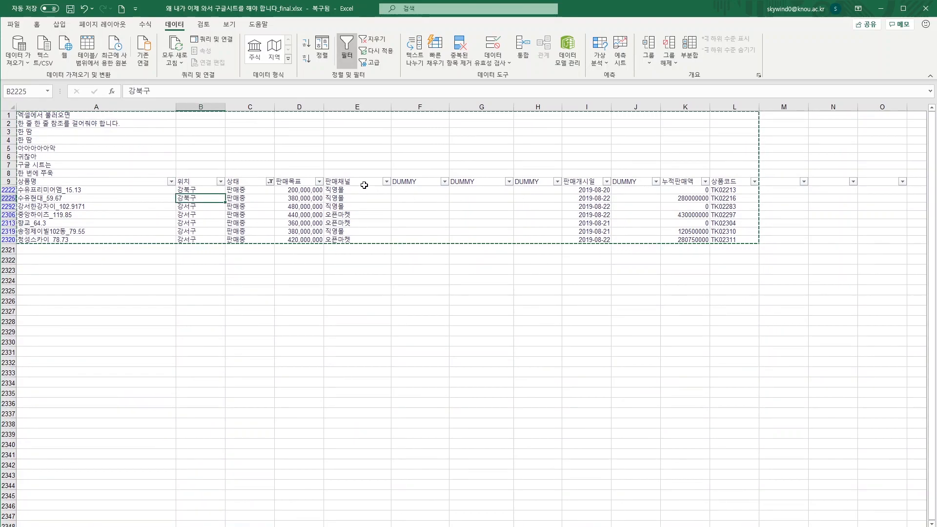
- Filter the 판매채널 column to exclude 오픈마켓 and keep only 직영몰
click(386, 181)
click(294, 294)
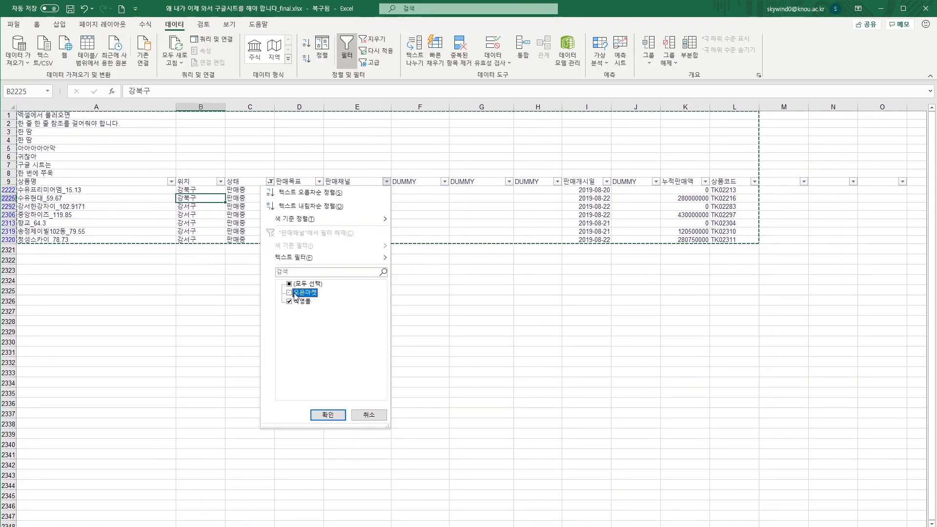
click(328, 414)
click(215, 275)
- Copy the filtered product names and paste them as values into the dashboard's 상품명 column from A8
drag(64, 191, 64, 215)
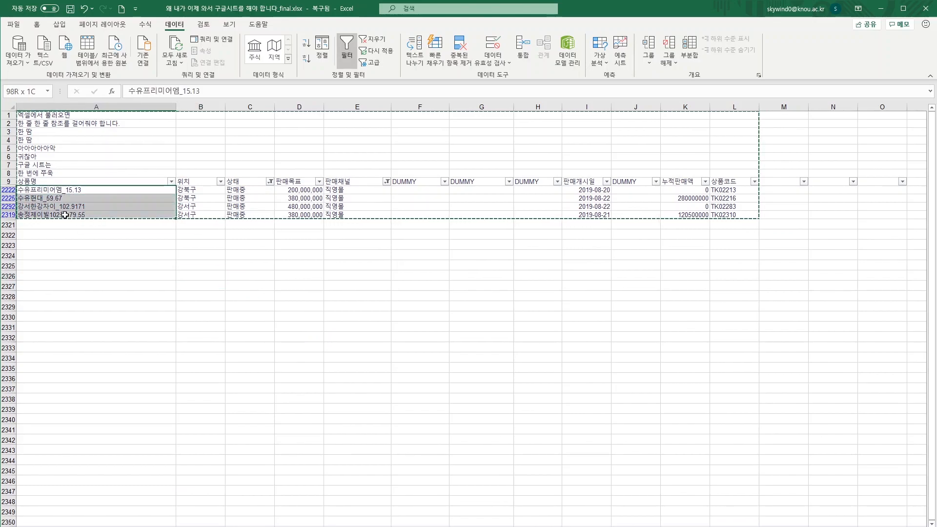
key(ctrl+c)
key(ctrl+Page_Up)
click(69, 257)
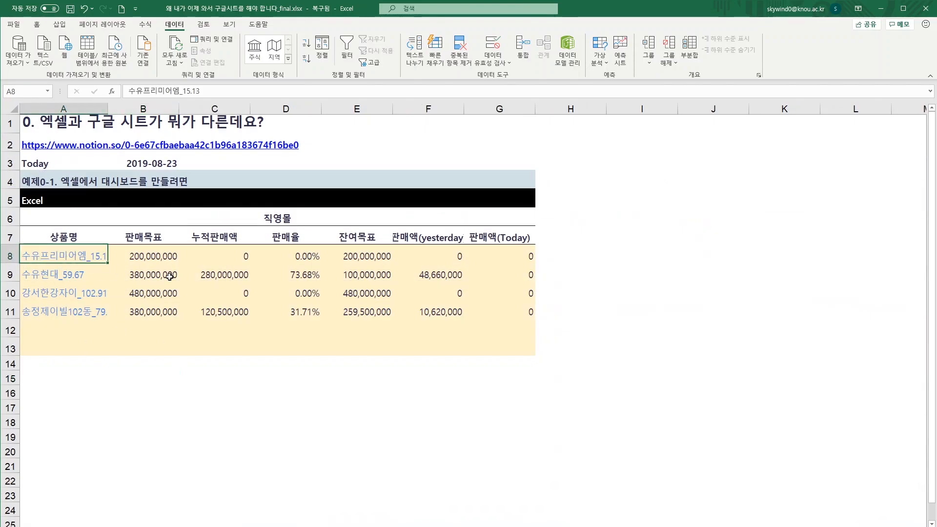
key(alt+h)
key(v)
key(v)
click(169, 328)
- Display the dashboard's formulas, examine those in row 8 across the columns, and switch back to showing values
key(Down)
key(Right)
key(Up)
key(Up)
key(Up)
key(Up)
key(Up)
key(Right)
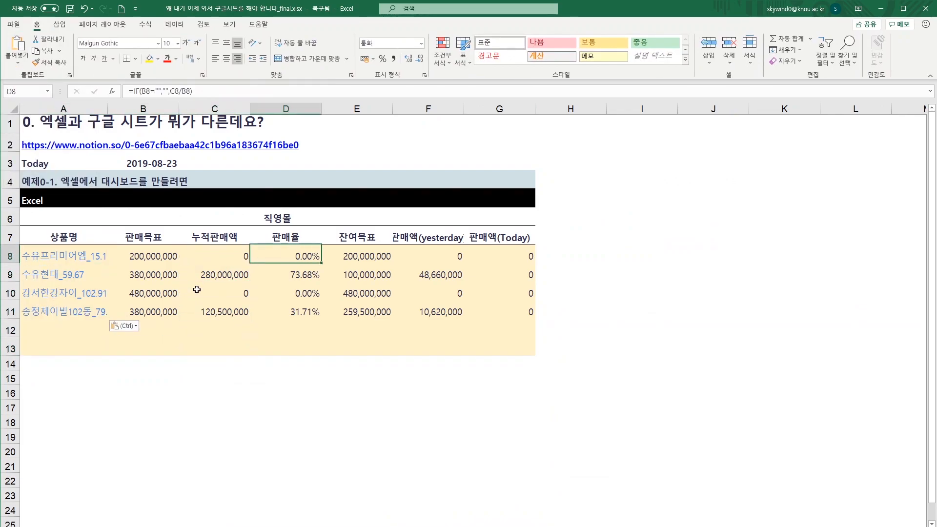
key(Left)
key(ctrl+grave)
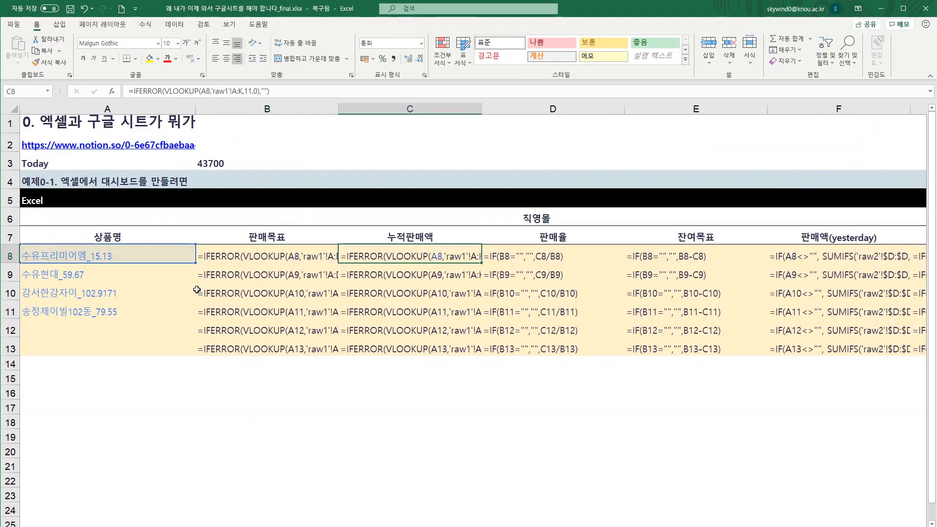
key(Right)
key(Right)
key(Right)
key(Right)
key(Left)
key(Left)
key(Left)
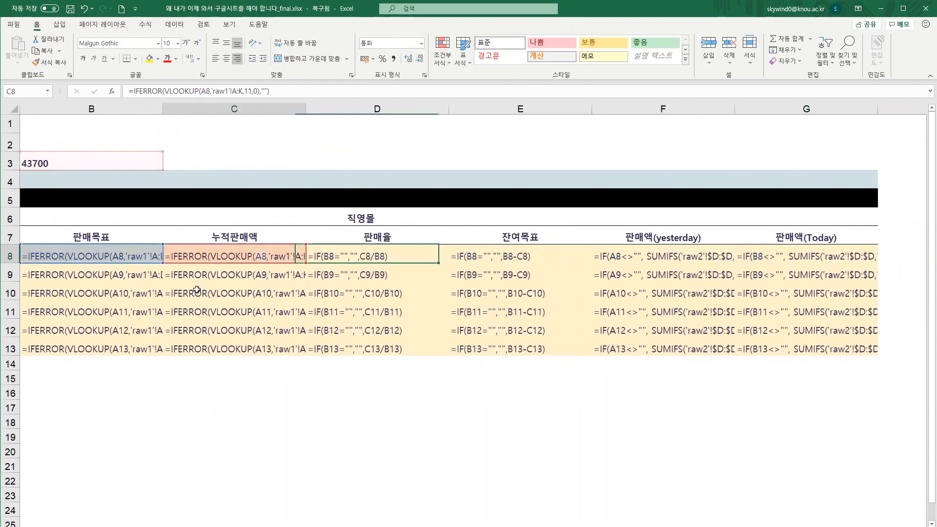
key(Left)
key(Left)
key(Left)
key(ctrl+grave)
- Review the dashboard's product rows and highlight the 상품명 cells A8:A16
key(Right)
key(Down)
key(Down)
key(Down)
key(Down)
key(Down)
key(Down)
key(Up)
key(Up)
key(Left)
key(Up)
key(Up)
key(Up)
key(Up)
key(shift+Down)
key(shift+Down)
key(shift+Down)
key(shift+Down)
key(shift+Down)
key(shift+Down)
key(shift+Down)
key(shift+Down)
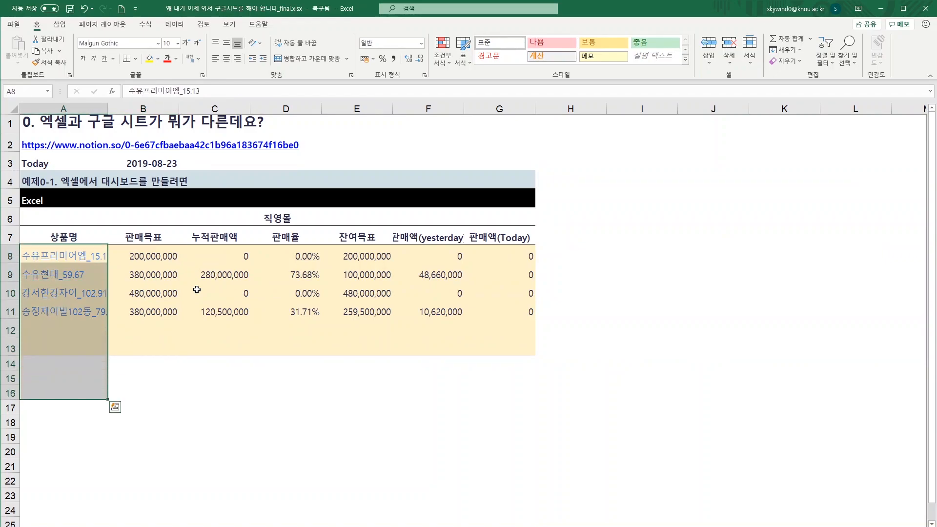
- Fill the row 13 formulas in columns B to G down into row 14
key(Right)
key(Down)
key(Down)
key(Down)
key(Down)
key(Down)
key(shift+Down)
key(shift+Right)
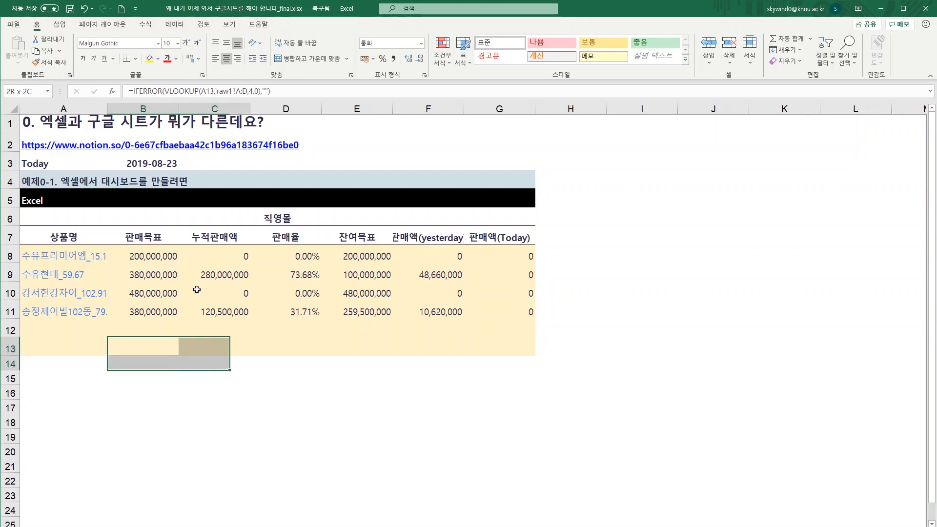
key(shift+Right)
key(shift+Right)
key(shift+Right)
key(shift+Right)
key(shift+Right)
key(shift+Left)
key(ctrl+d)
key(Up)
key(Up)
key(Up)
key(Up)
key(Up)
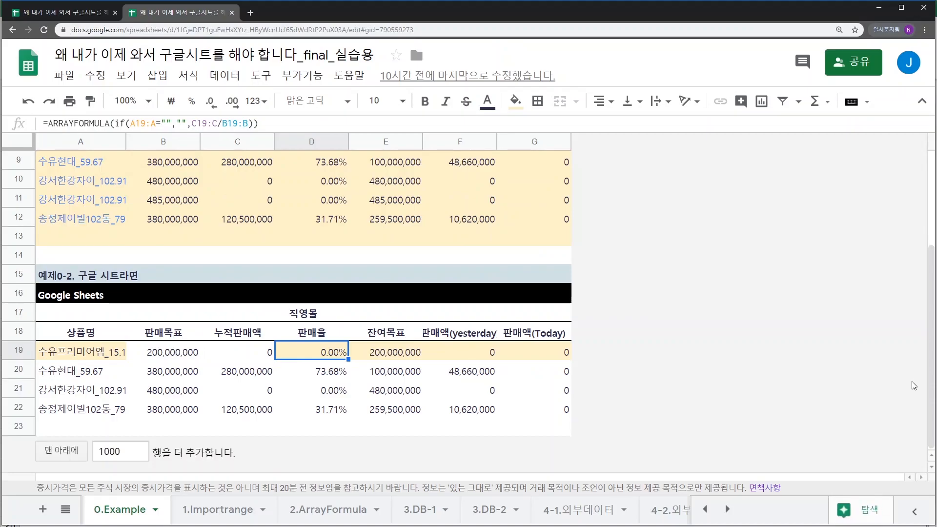
- In the Google Sheets dashboard, display the formulas and examine the QUERY and ARRAYFORMULA cells in row 19
key(ctrl+grave)
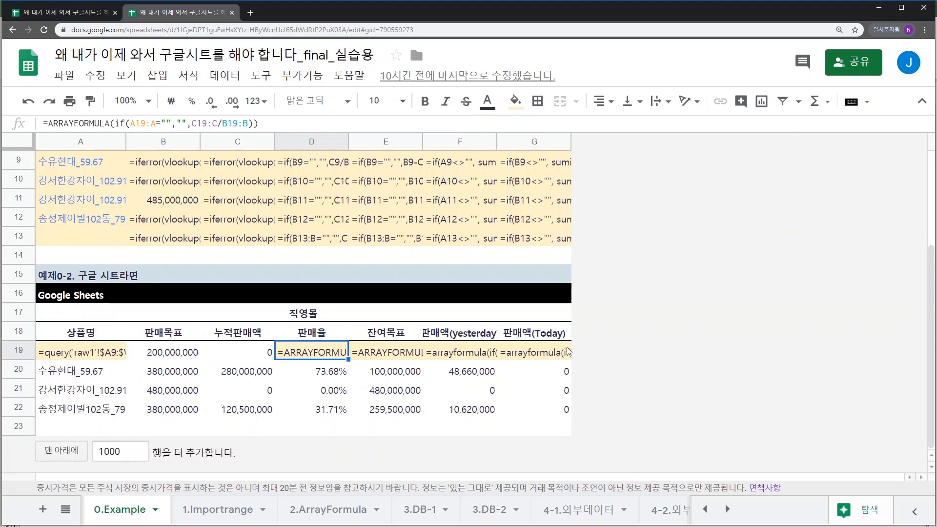
click(108, 358)
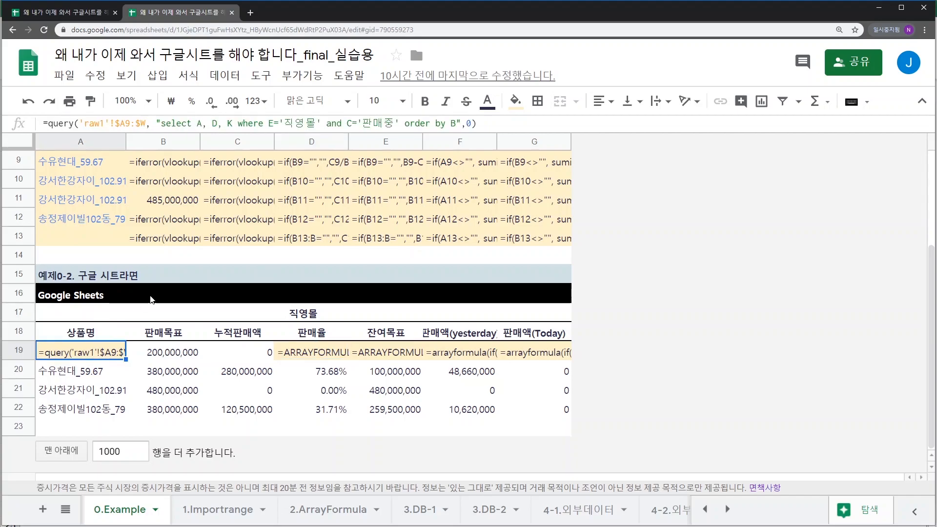
click(312, 349)
click(406, 352)
click(468, 356)
- Delete the QUERY formula in A19 and check the result cells it fills
click(103, 352)
key(Delete)
key(Right)
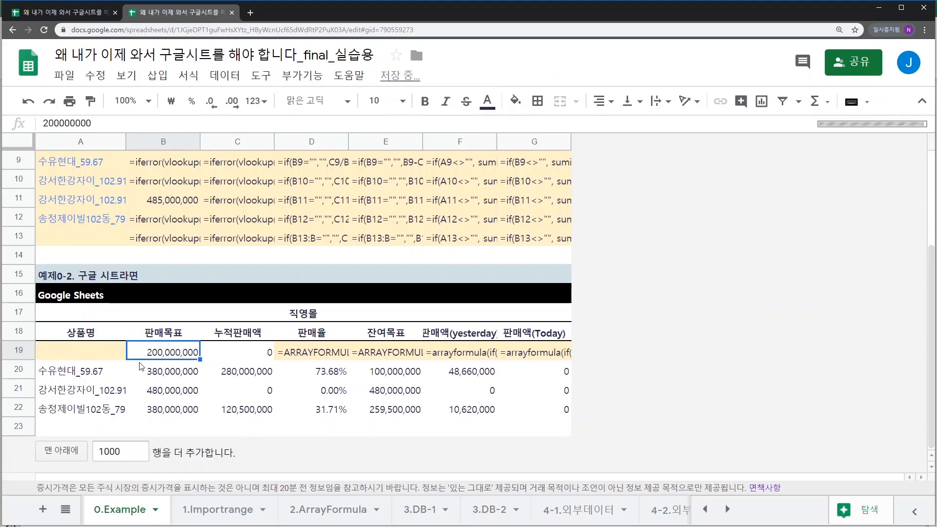
key(Delete)
key(Right)
key(Down)
key(Down)
key(Down)
key(Left)
key(Left)
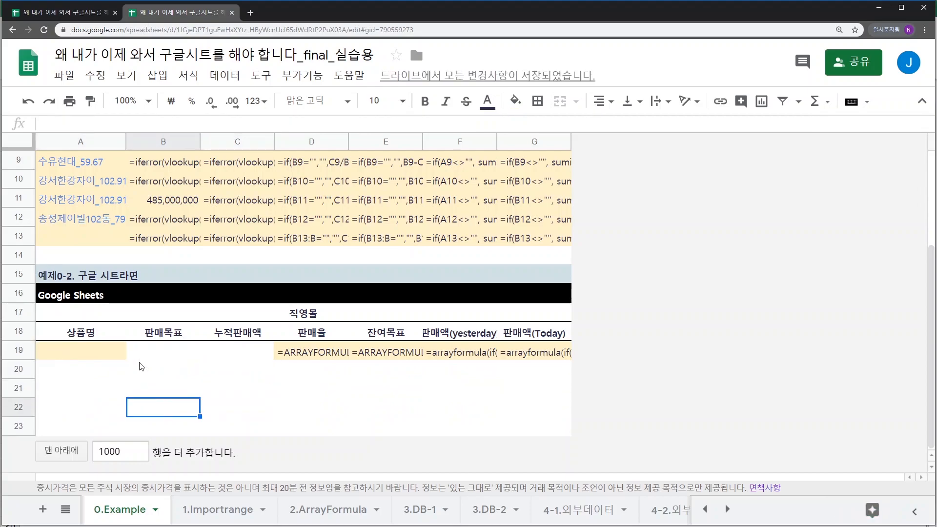
- Undo the deletion of the A19 QUERY formula and highlight its result range A19:C22
key(Up)
key(Up)
key(Up)
key(ctrl+z)
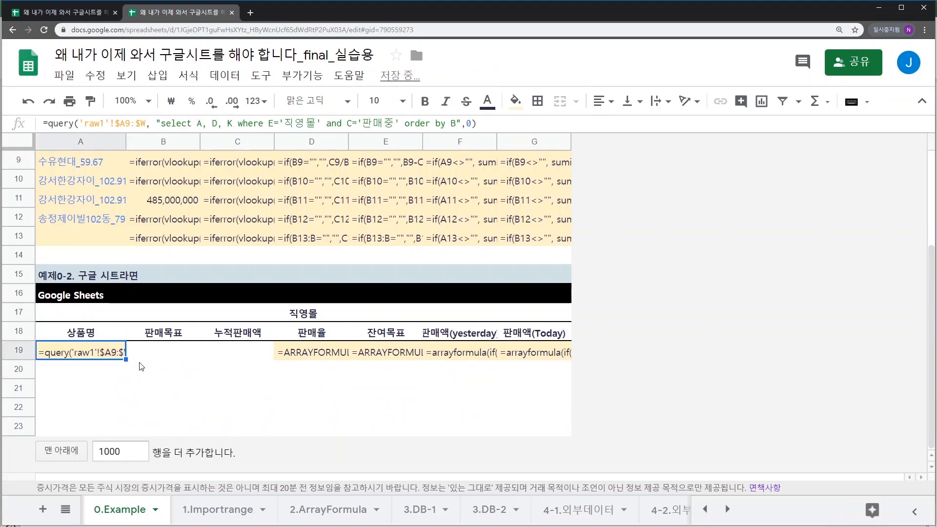
key(shift+Right)
key(shift+Right)
key(shift+Down)
key(shift+Down)
key(shift+Down)
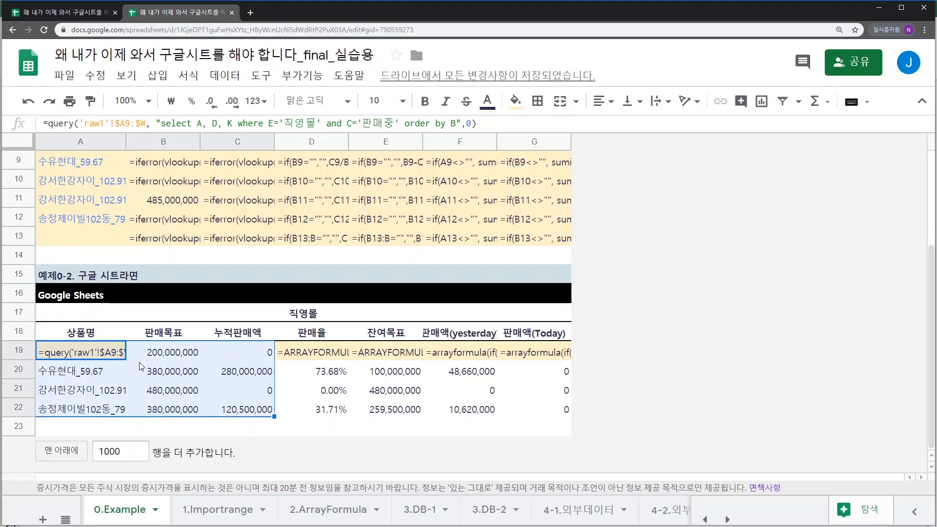
- Examine the contents of the formula and result cells across rows 19 to 22 of the Google Sheets table
key(Right)
key(Right)
key(Right)
key(Right)
key(Right)
key(Right)
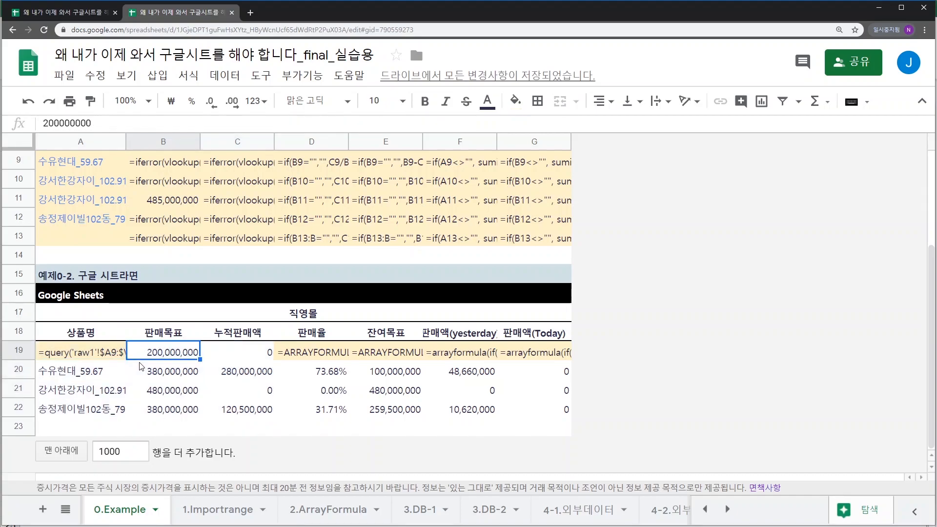
key(Down)
key(Down)
key(Down)
key(Left)
key(Left)
key(Left)
key(Left)
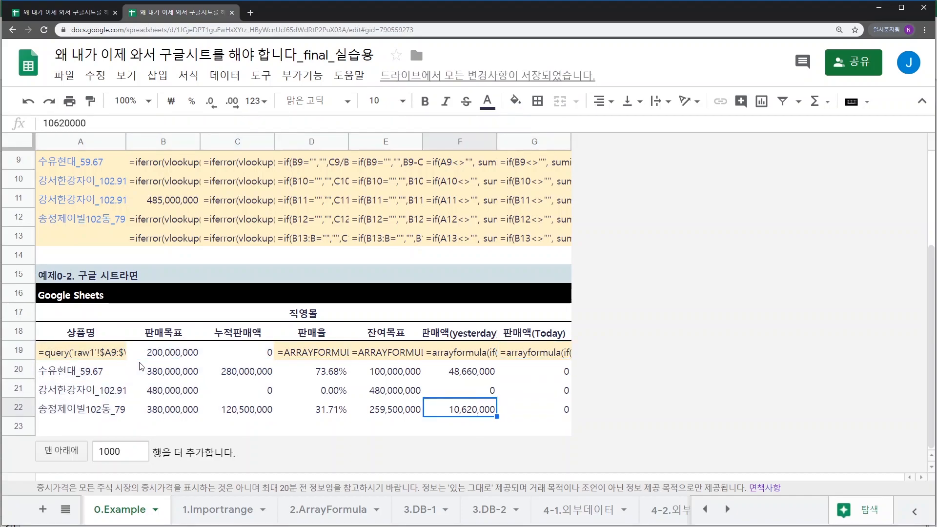
key(Up)
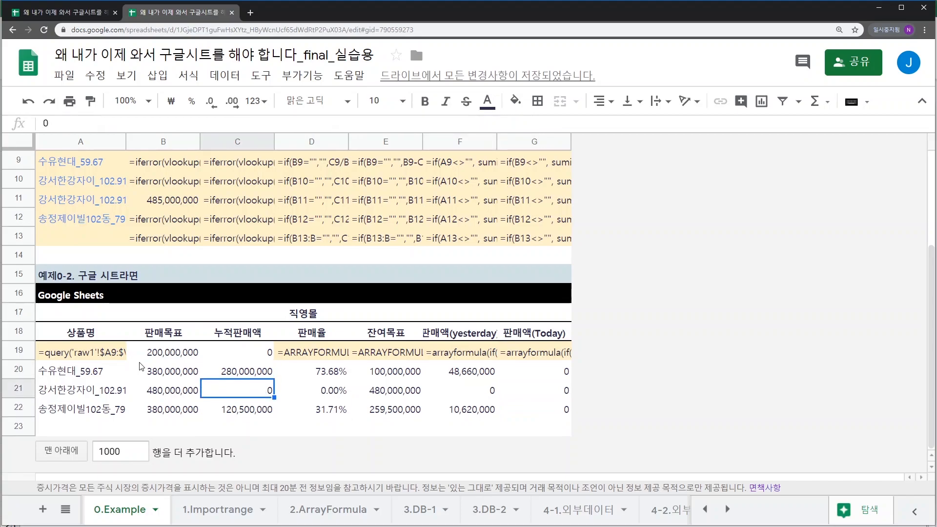
- Select the QUERY formula cell A19 and switch the sheet from showing formulas back to showing values
key(Up)
key(Up)
key(Left)
key(Left)
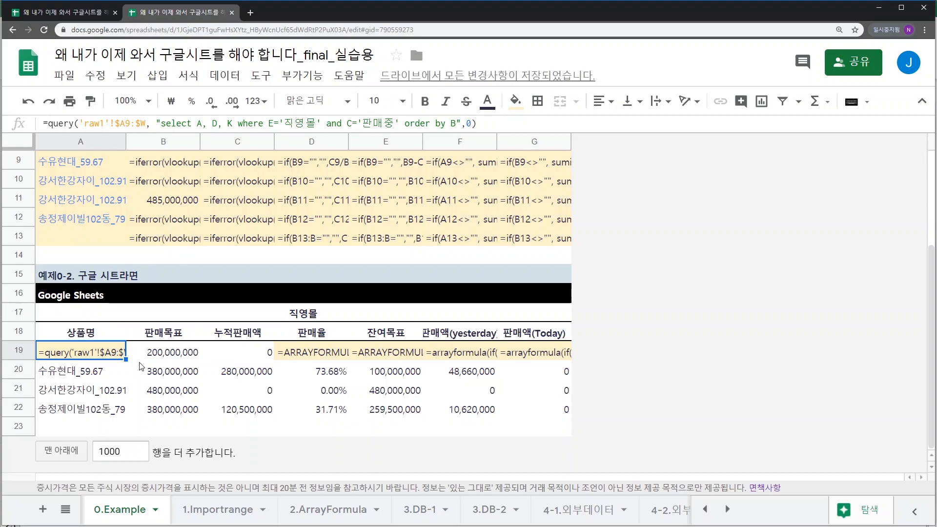
key(ctrl+grave)
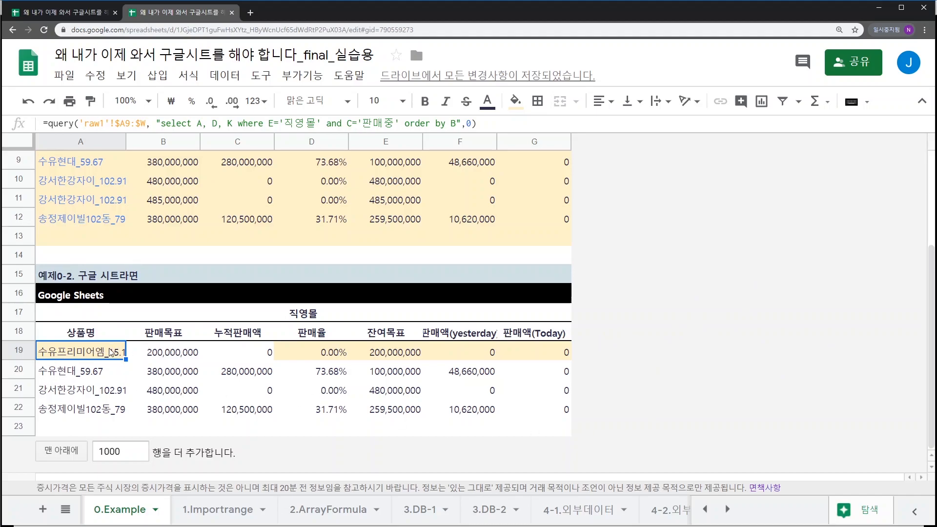
- Highlight the Google Sheets table range A16:G23, and check header cell G18 and remaining-target cell E21
drag(560, 433, 64, 295)
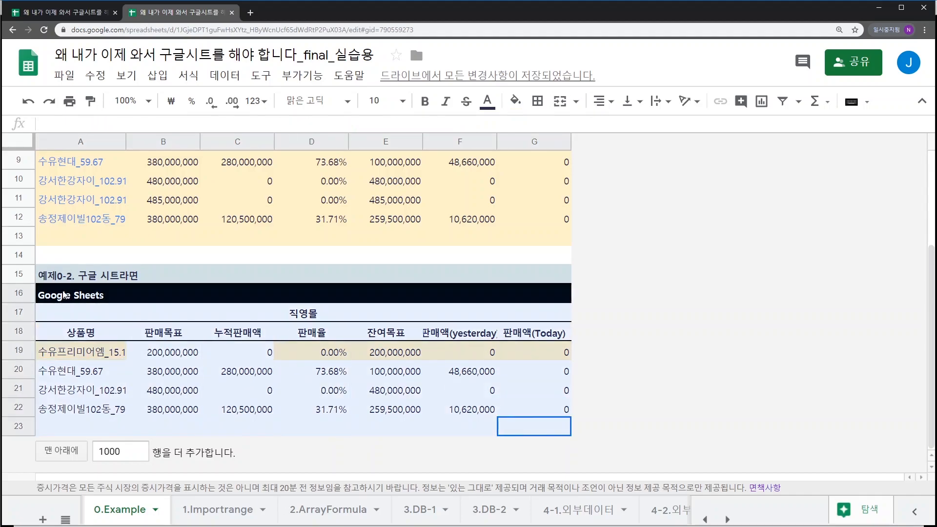
click(534, 333)
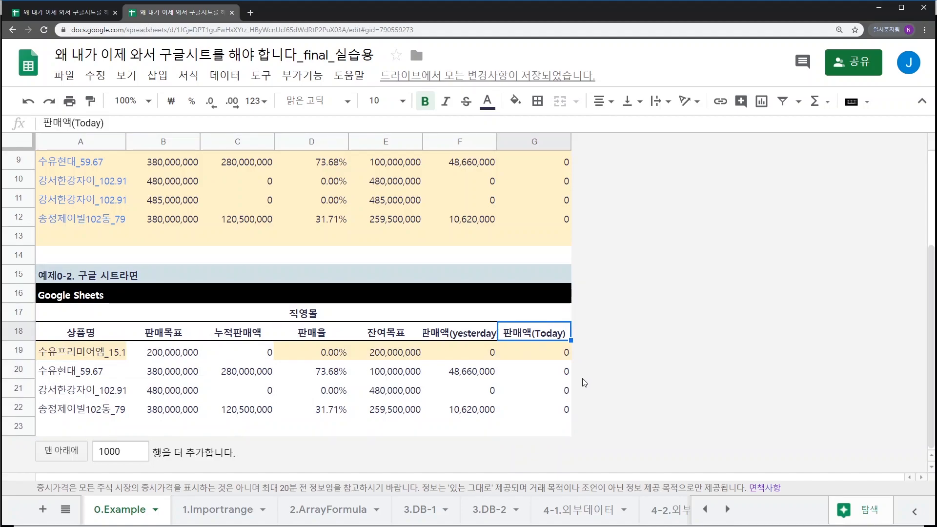
click(376, 395)
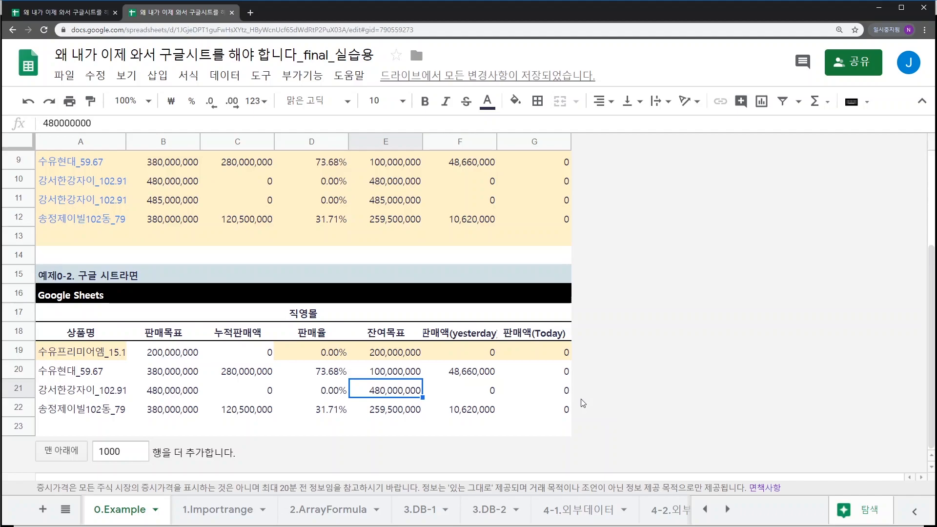
- Inspect the sales target cells B10 and B11 in the upper table, showing the formulas briefly and returning to values
scroll(434, 378, up, 3)
click(162, 223)
scroll(162, 222, down, 3)
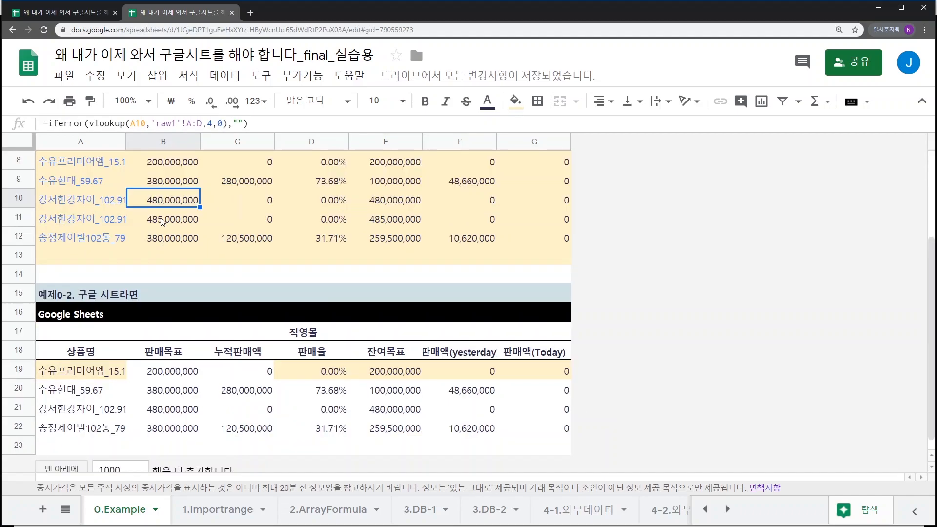
click(163, 222)
scroll(162, 222, up, 1)
key(ctrl+grave)
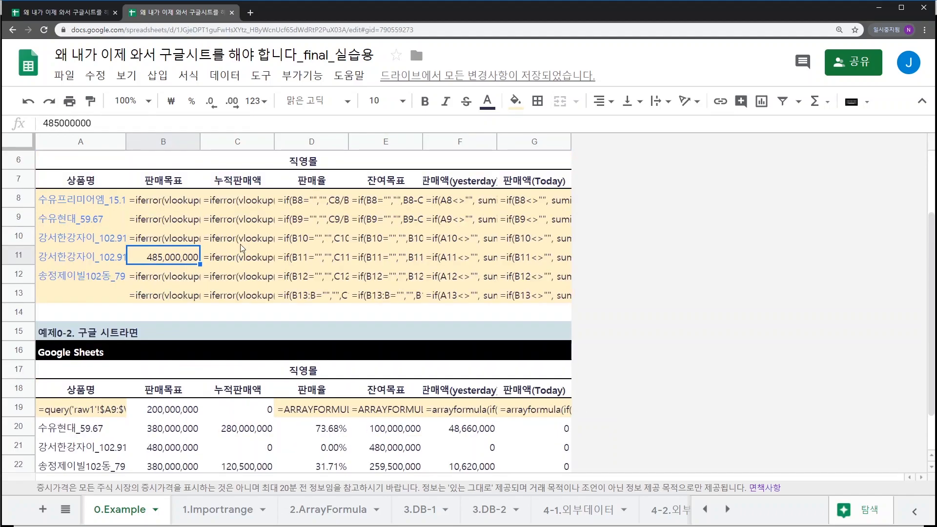
key(ctrl+grave)
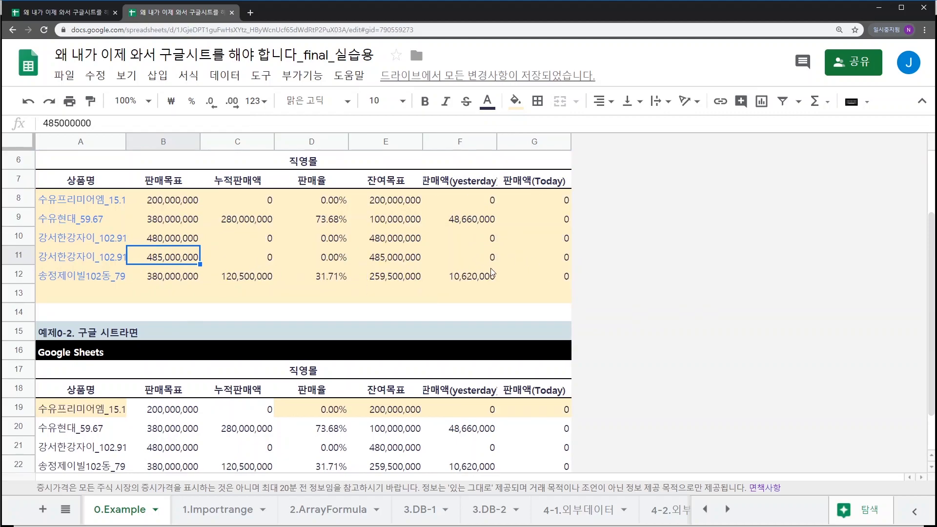
- Overwrite the sales target in B21 of the Google Sheets table with 485000000, and undo that edit
scroll(506, 276, down, 2)
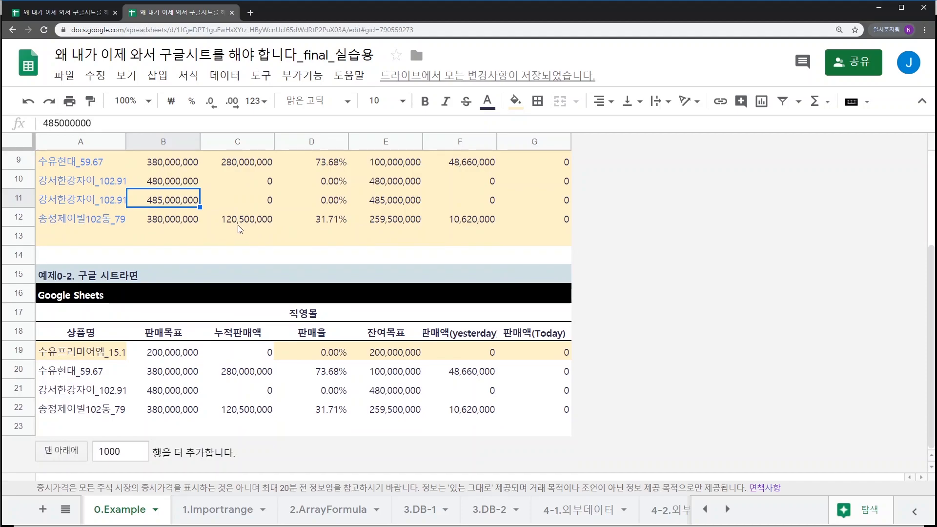
click(174, 393)
double_click(174, 390)
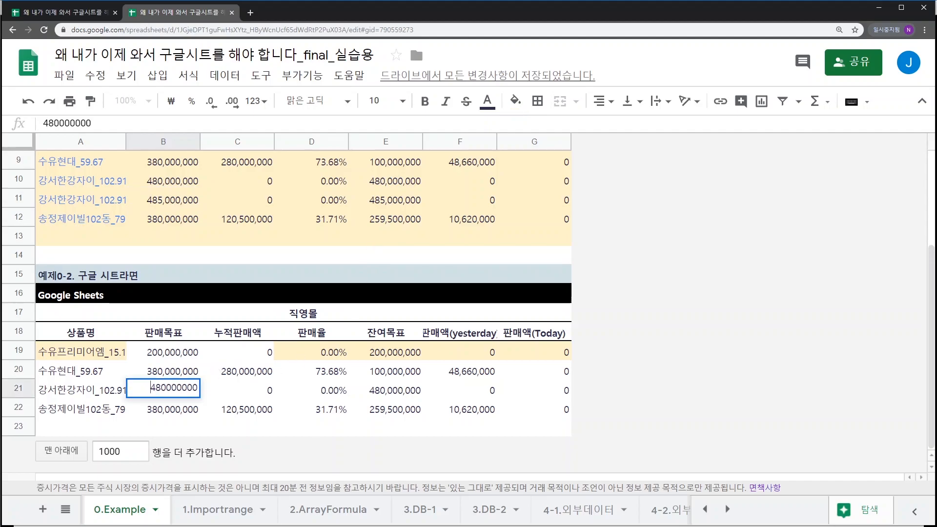
key(Delete)
text(5)
key(Return)
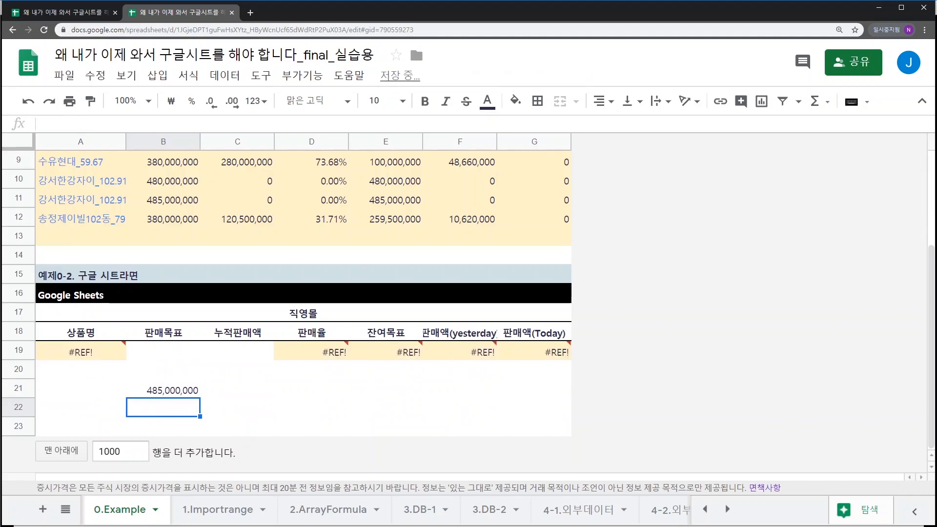
key(Up)
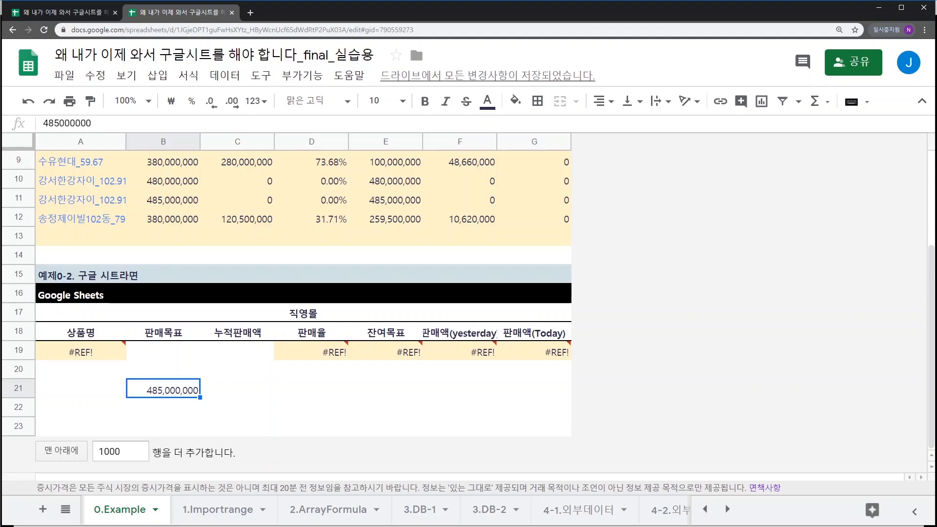
key(ctrl+z)
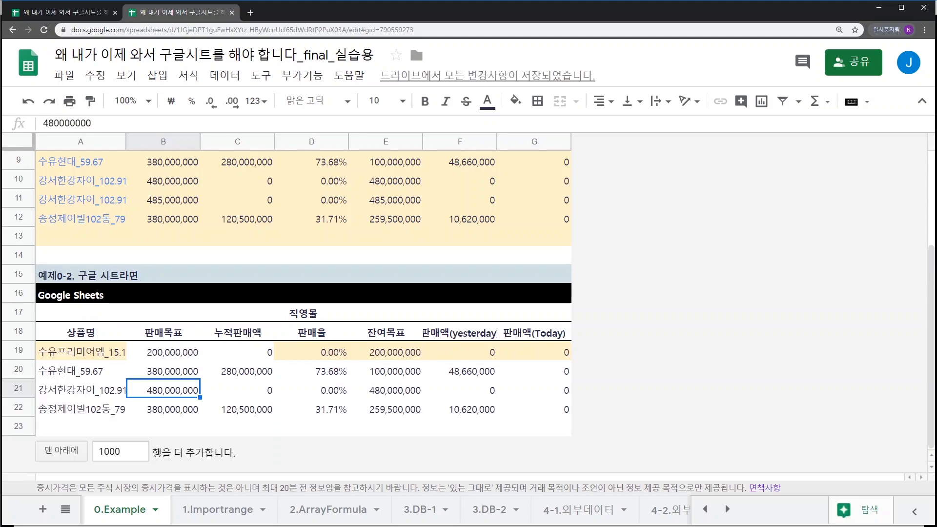